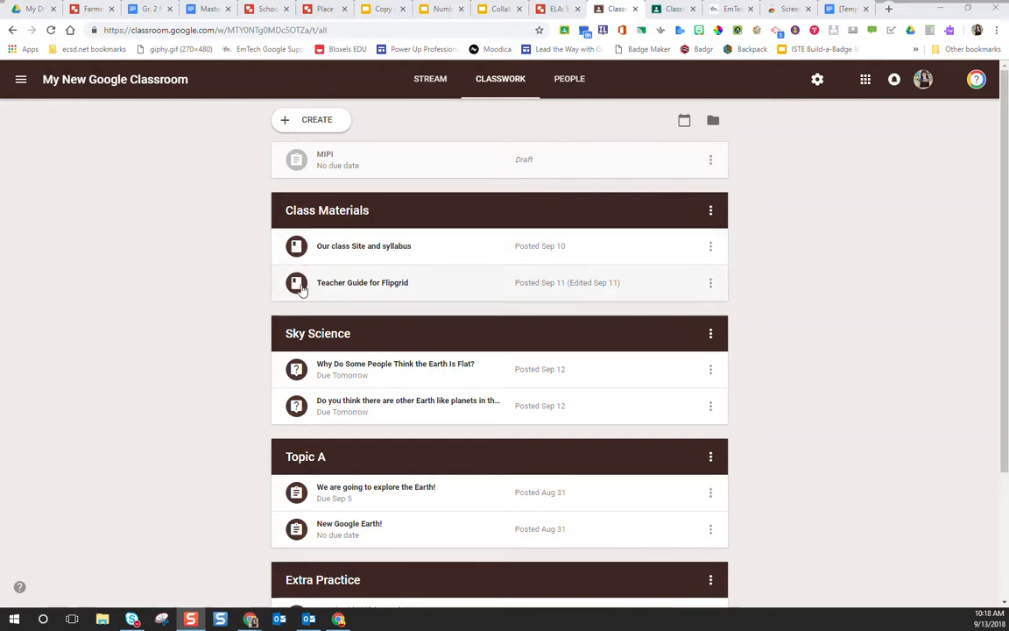
left_click(324, 121)
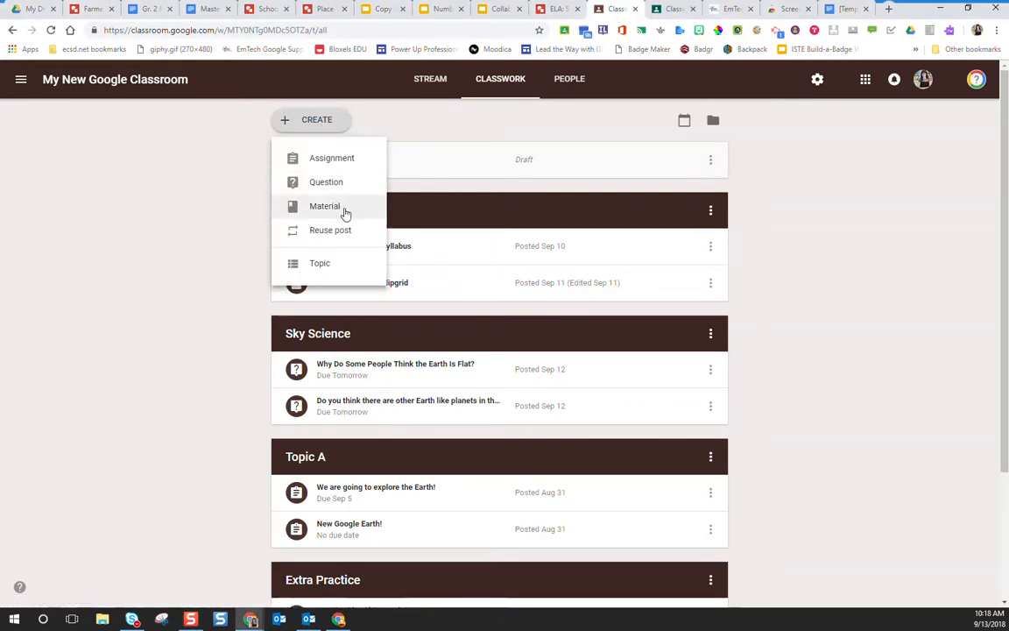
left_click(189, 187)
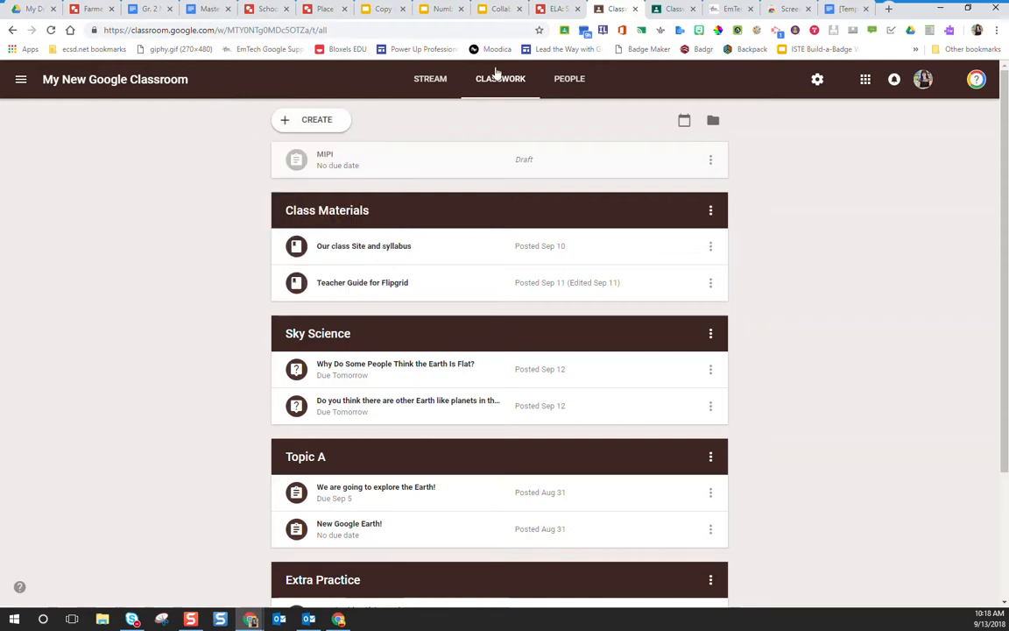
Start a material in Google Classroom Superpowers titled "Our Class Syllabus", described "Please review our class syllabus for the breakdown of assignments over the term"
left_click(666, 11)
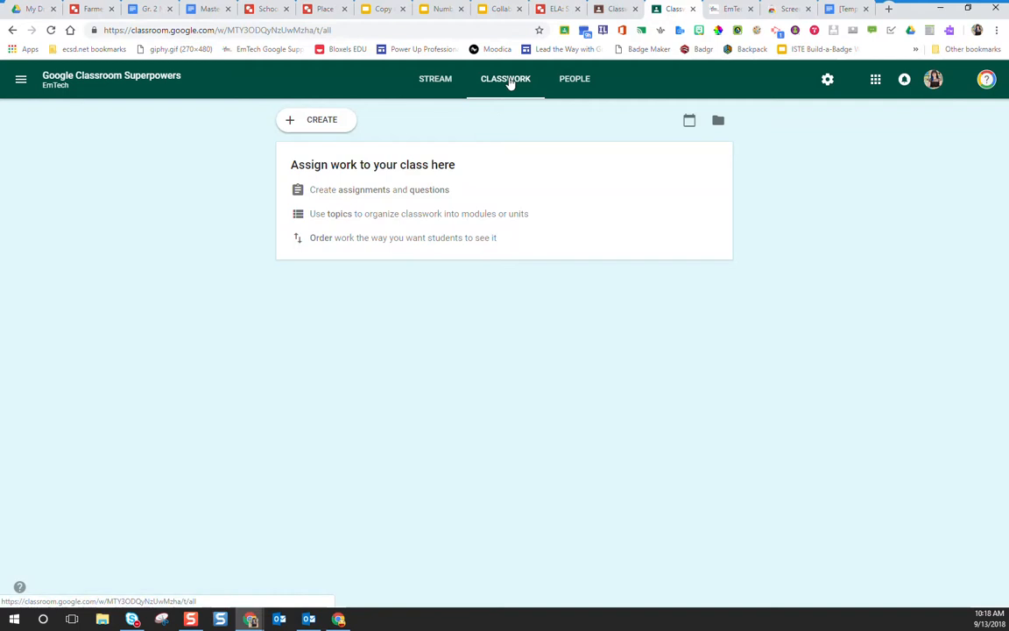
left_click(323, 123)
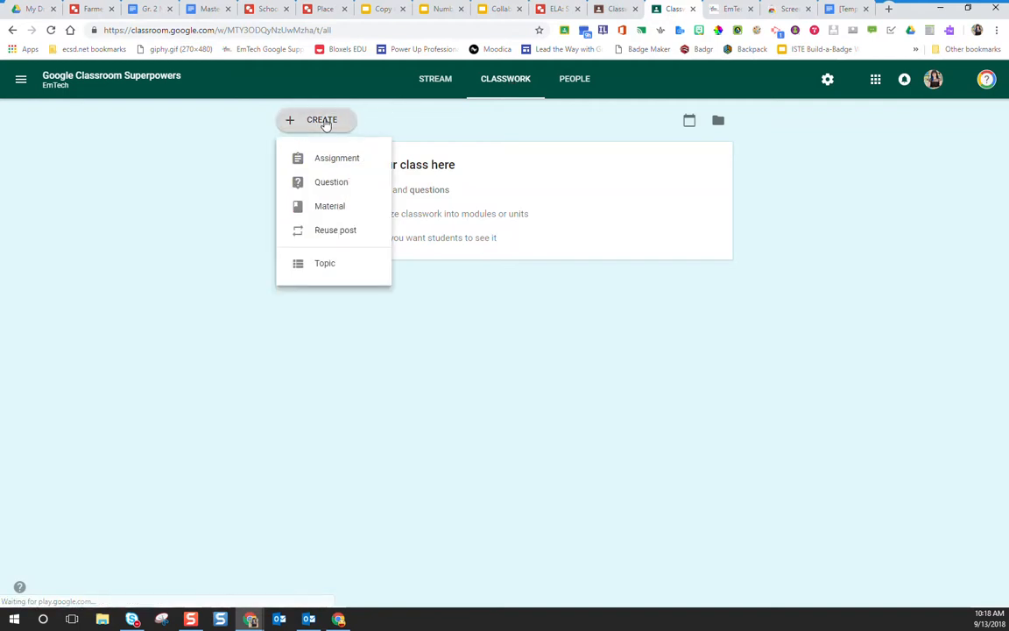
left_click(331, 207)
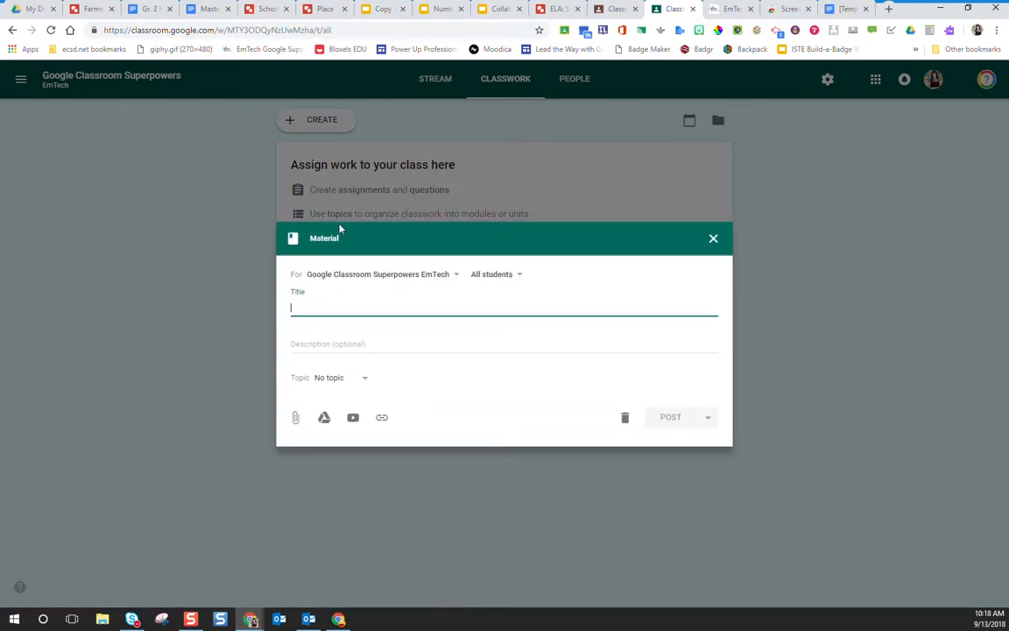
left_click(455, 275)
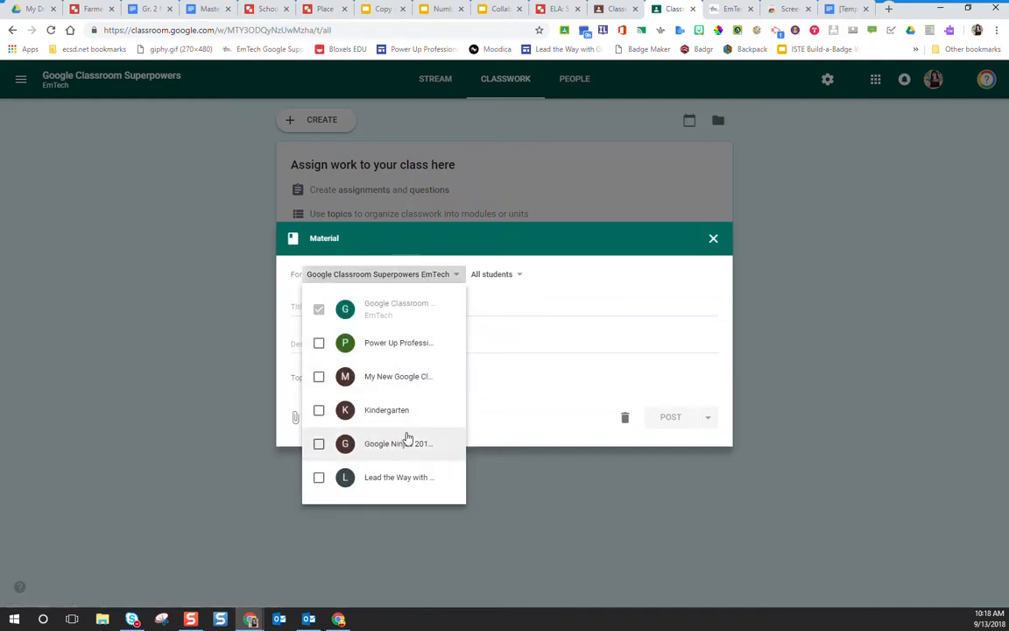
left_click(509, 305)
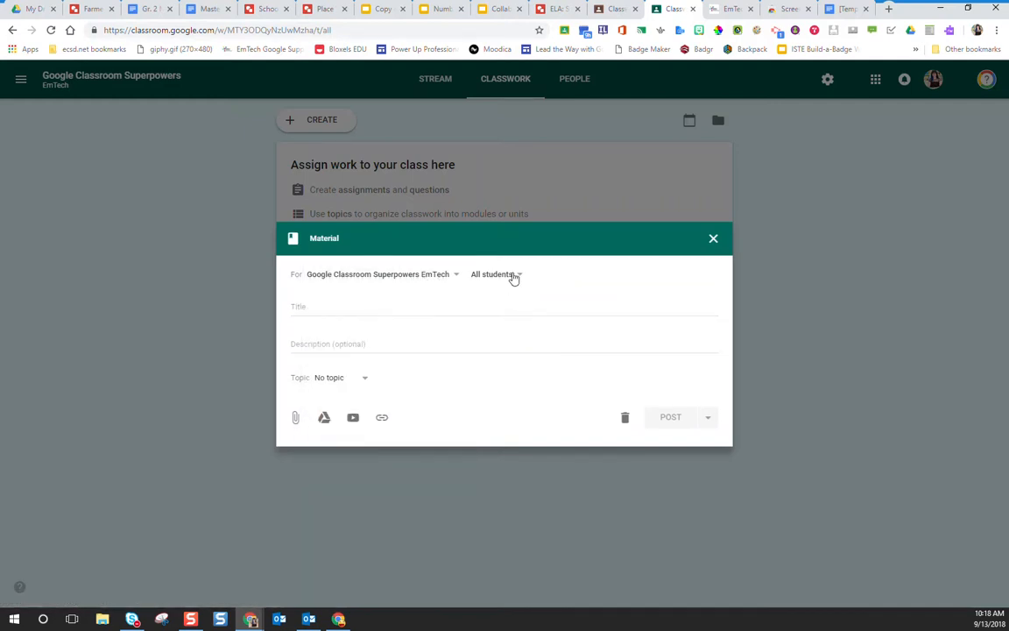
left_click(515, 276)
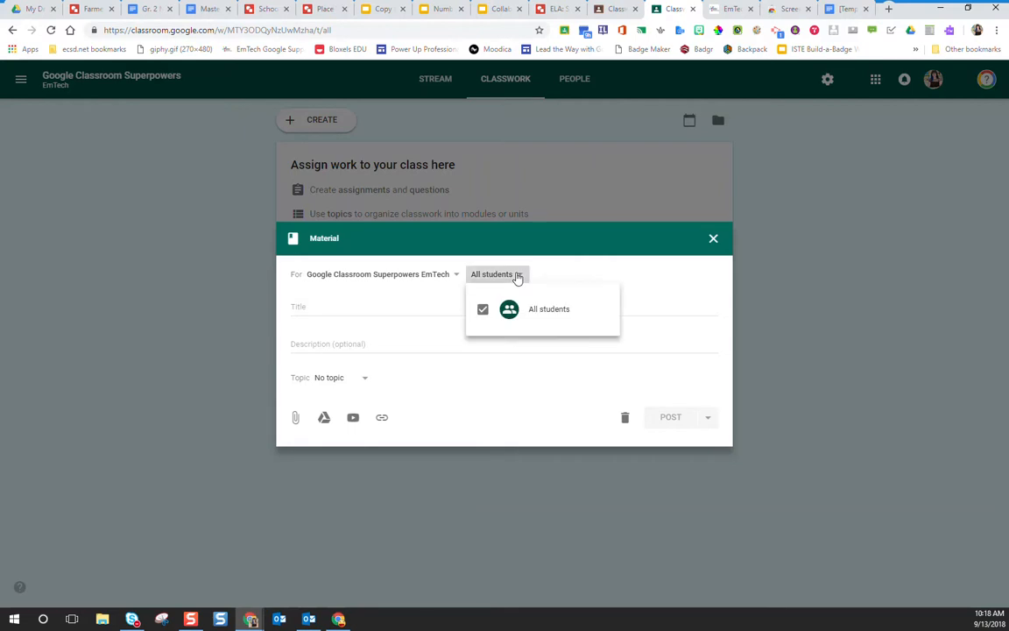
left_click(567, 272)
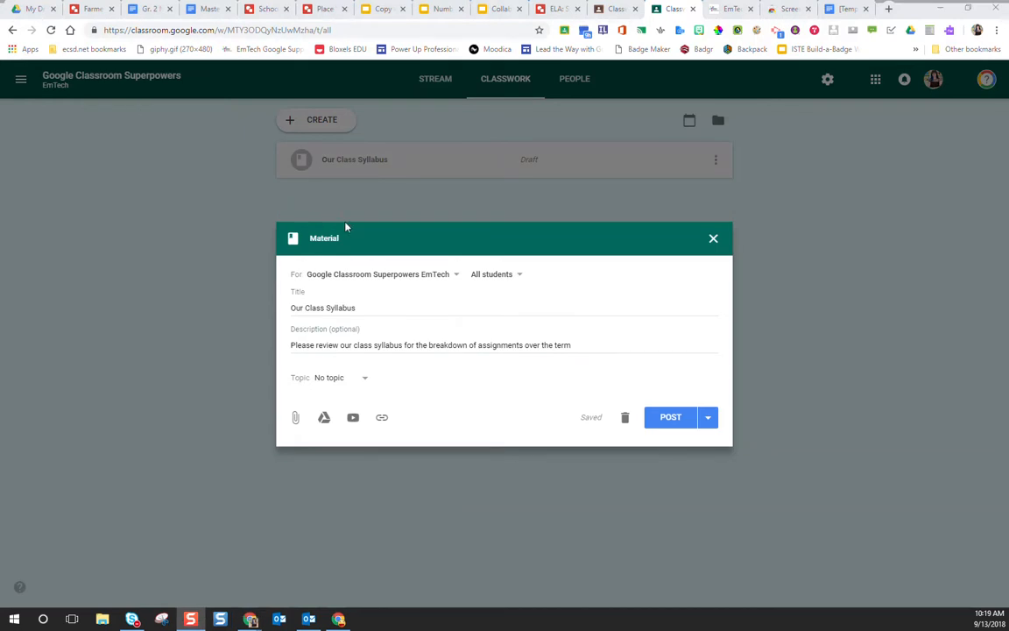
Create the topic "Class Materials" for the syllabus material and attach the "[Template] Outdoor Education and Environmental Stewardship Course Outline" document from Google Drive
left_click(336, 384)
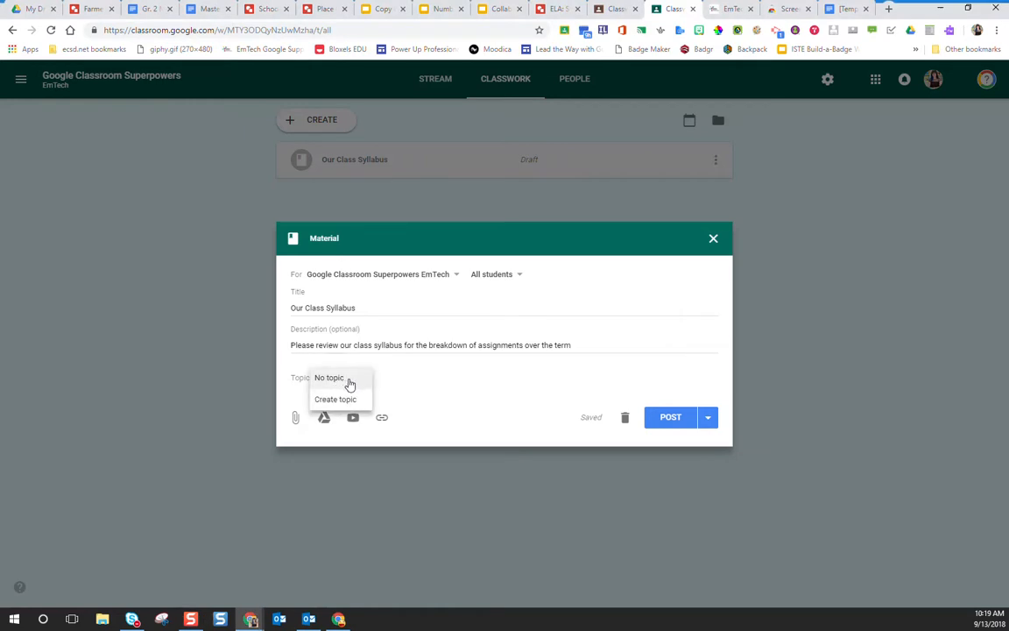
left_click(341, 399)
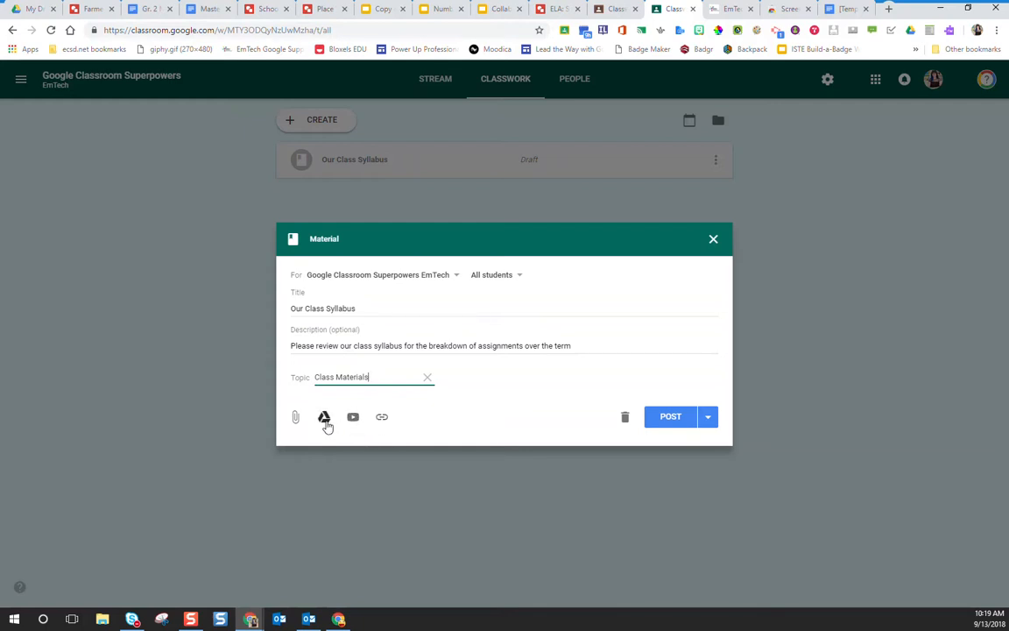
left_click(325, 420)
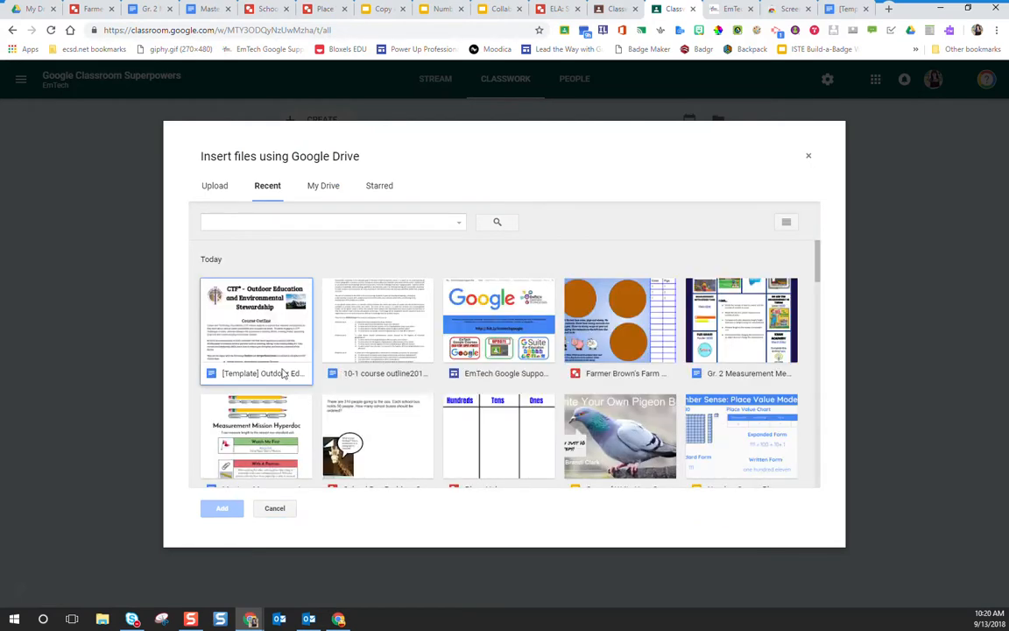
left_click(274, 348)
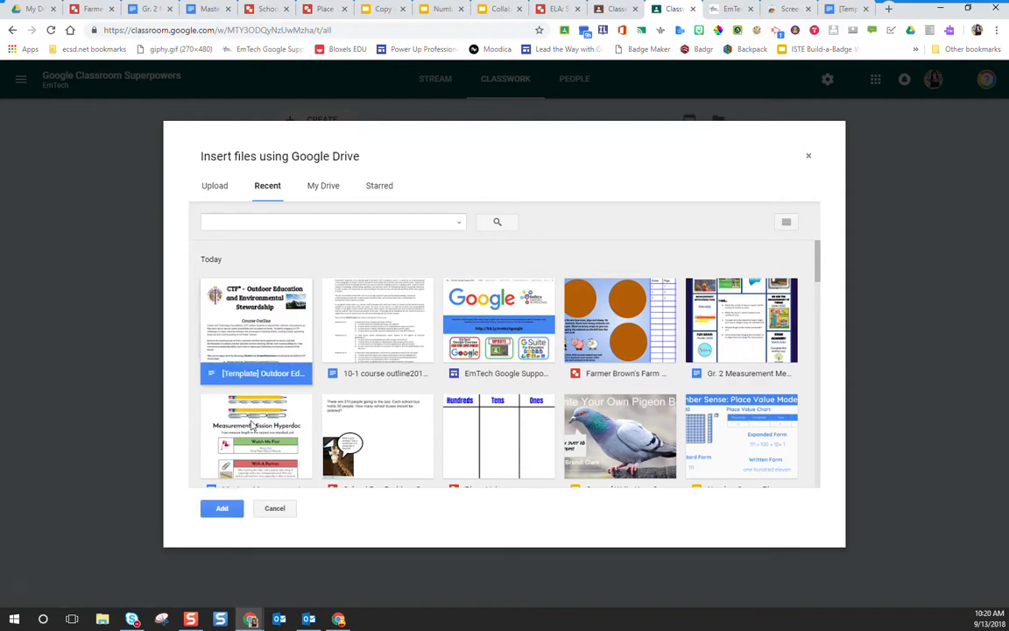
left_click(223, 509)
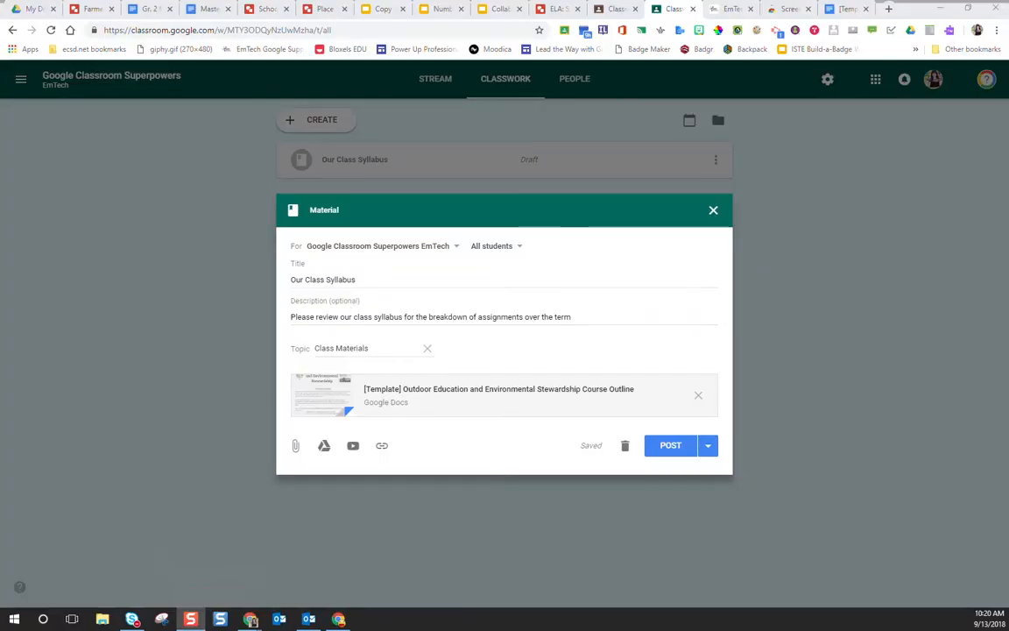
Post the syllabus material to the class and review its details in the classwork list
left_click(708, 447)
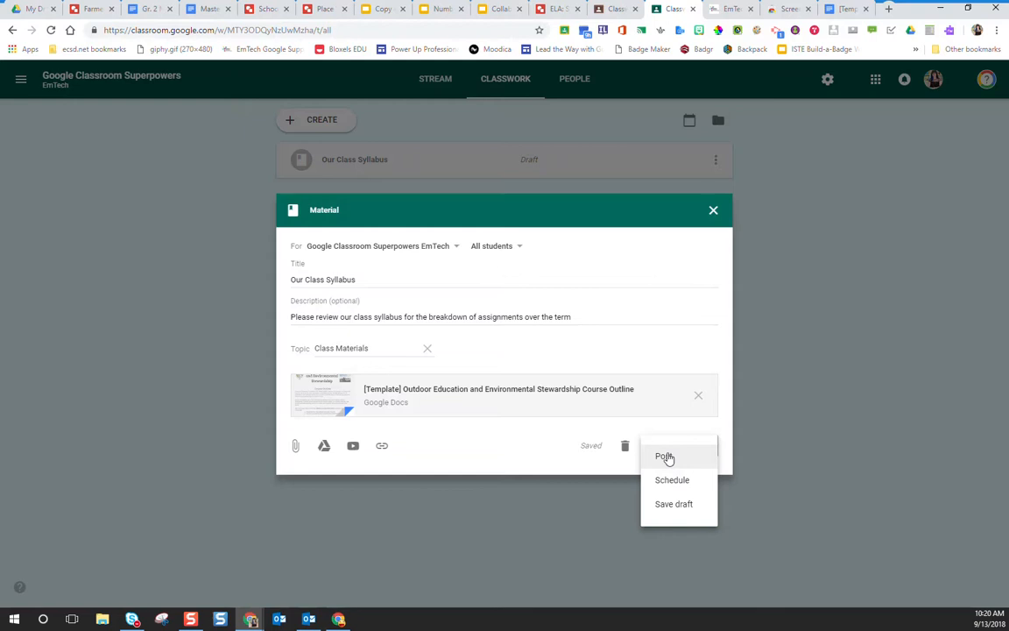
left_click(666, 458)
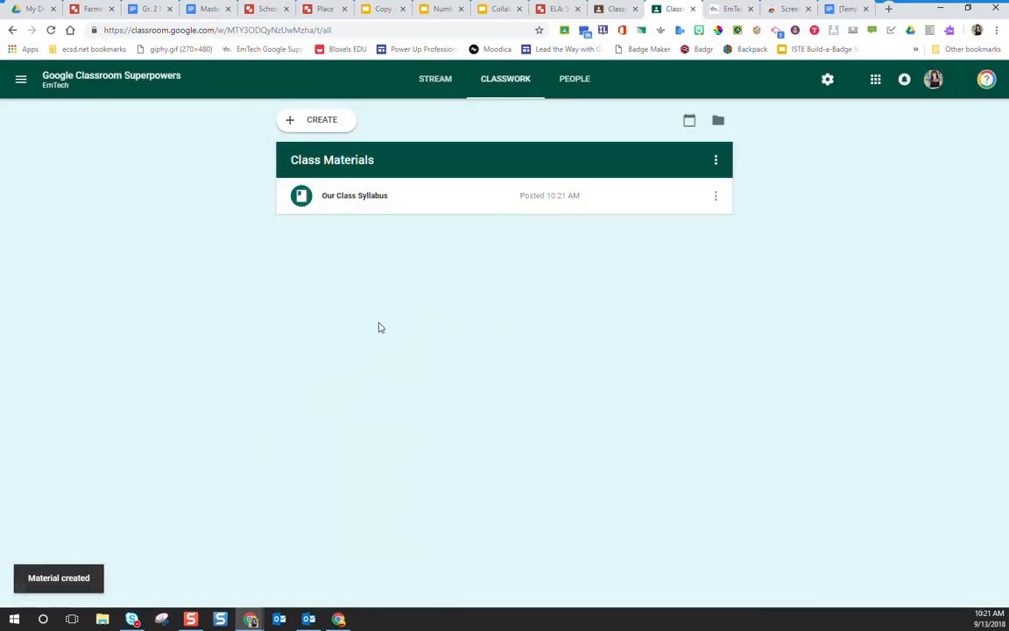
left_click(364, 202)
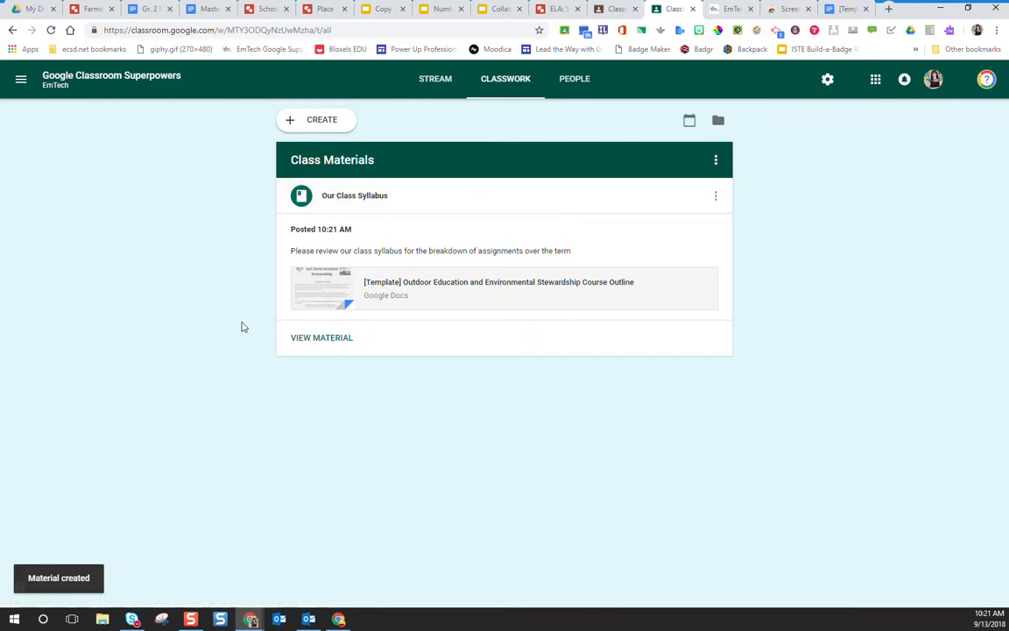
left_click(601, 194)
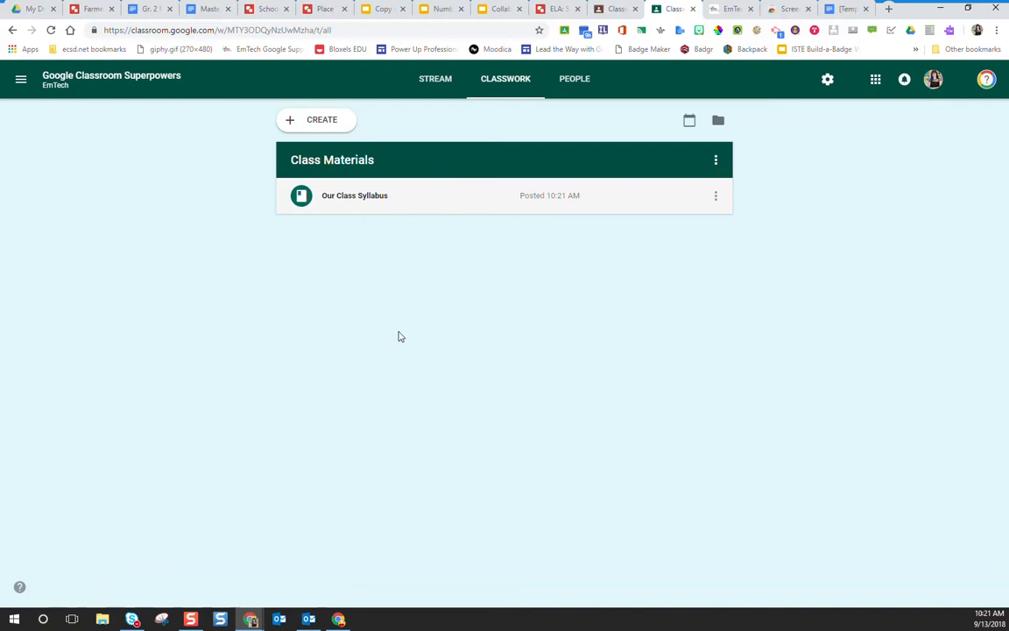
Copy the web address of the EmTech Google Support Site's home page
left_click(718, 9)
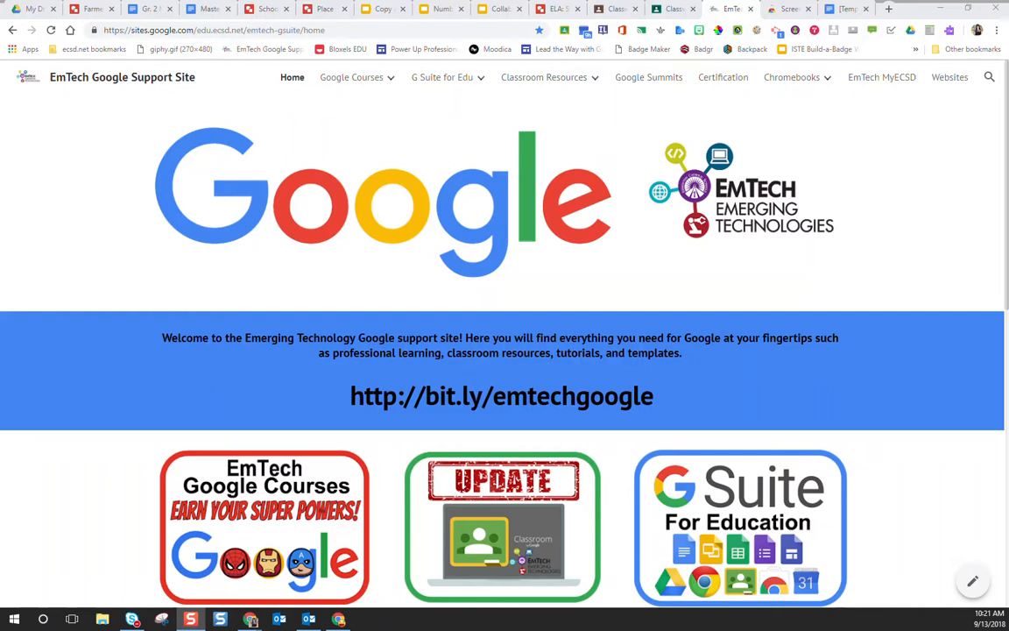
left_click(397, 29)
key("ctrl+c")
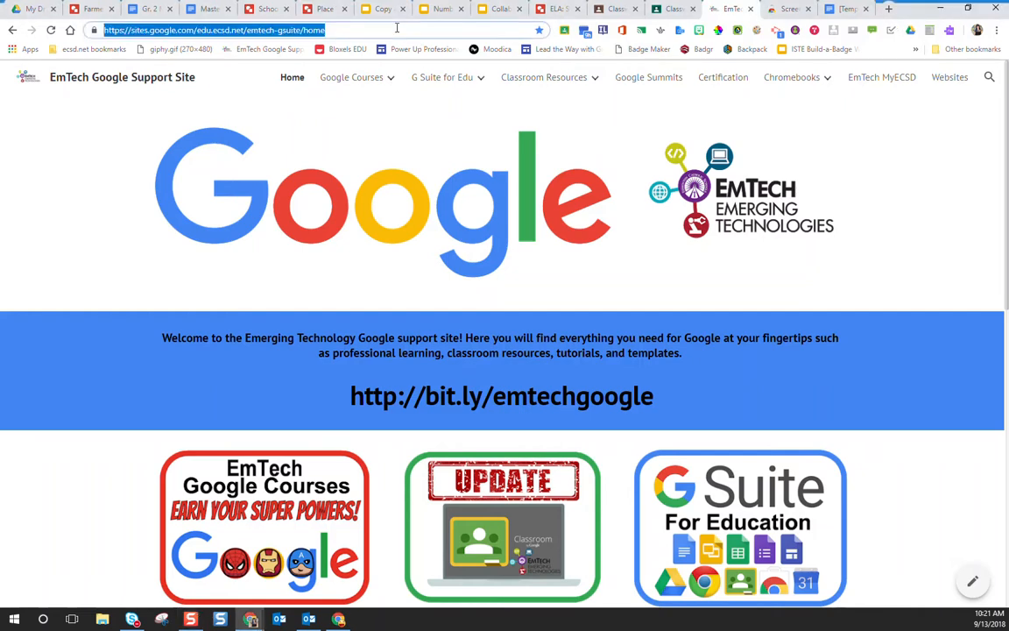
Create a material in Google Classroom Superpowers titled "Our Class Website" with the copied EmTech site address as its link
left_click(673, 9)
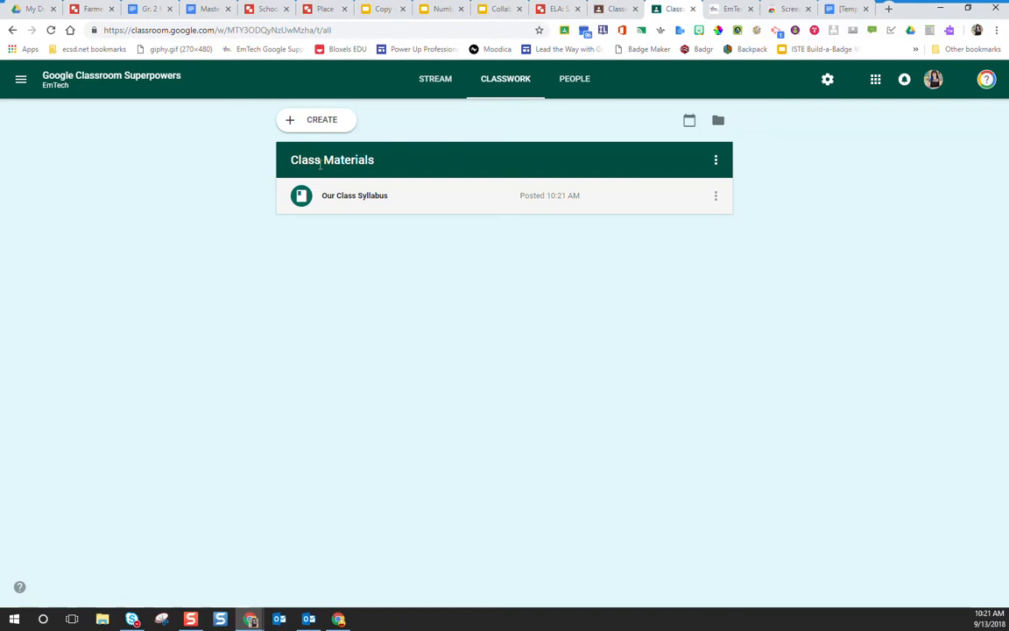
left_click(329, 123)
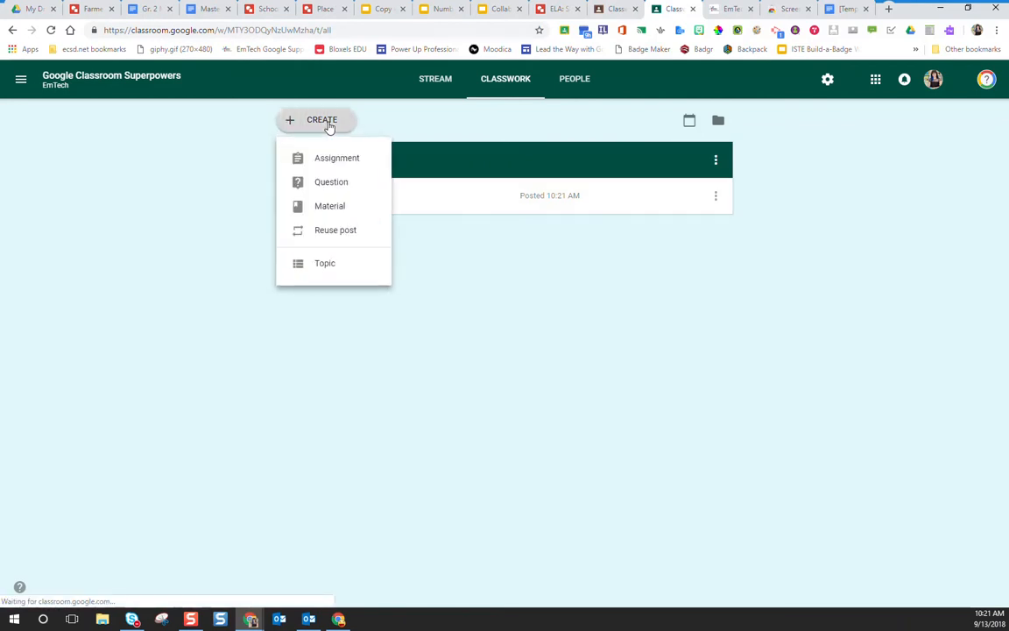
left_click(330, 207)
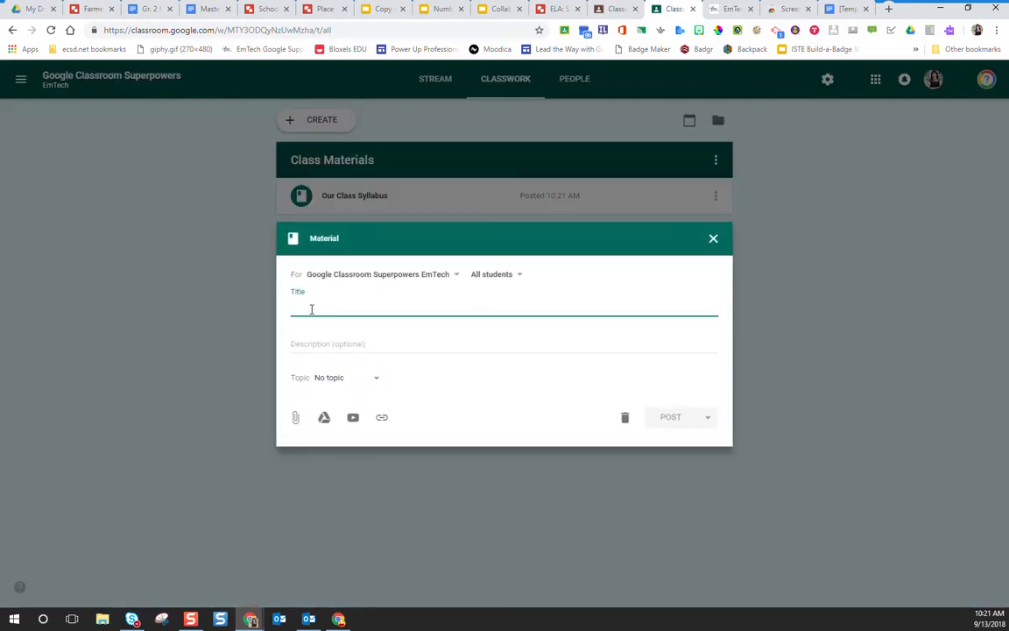
type("Our Class Website")
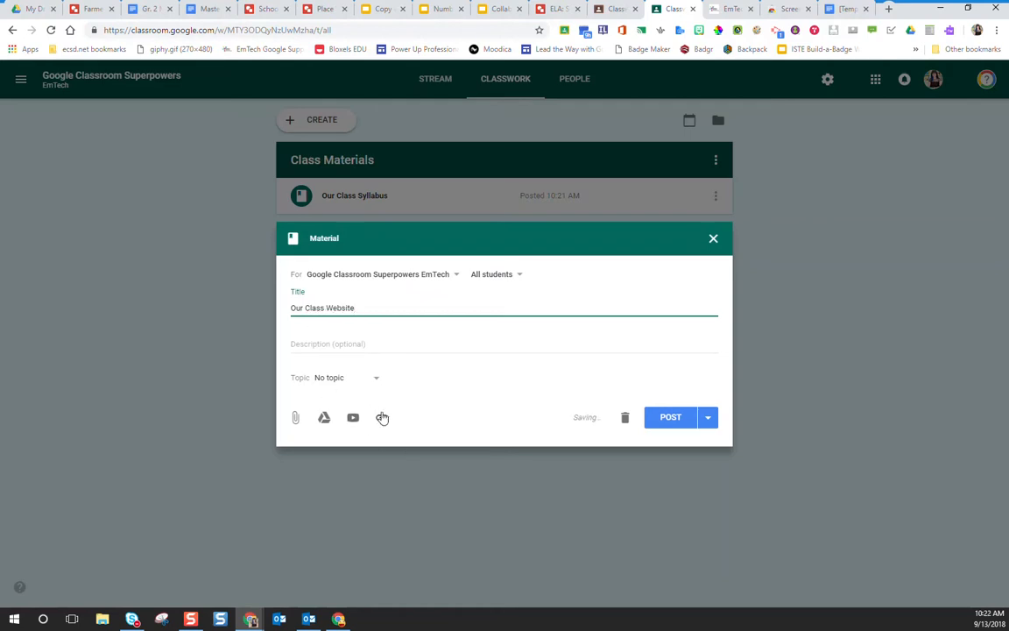
left_click(382, 417)
key("ctrl+v")
left_click(536, 384)
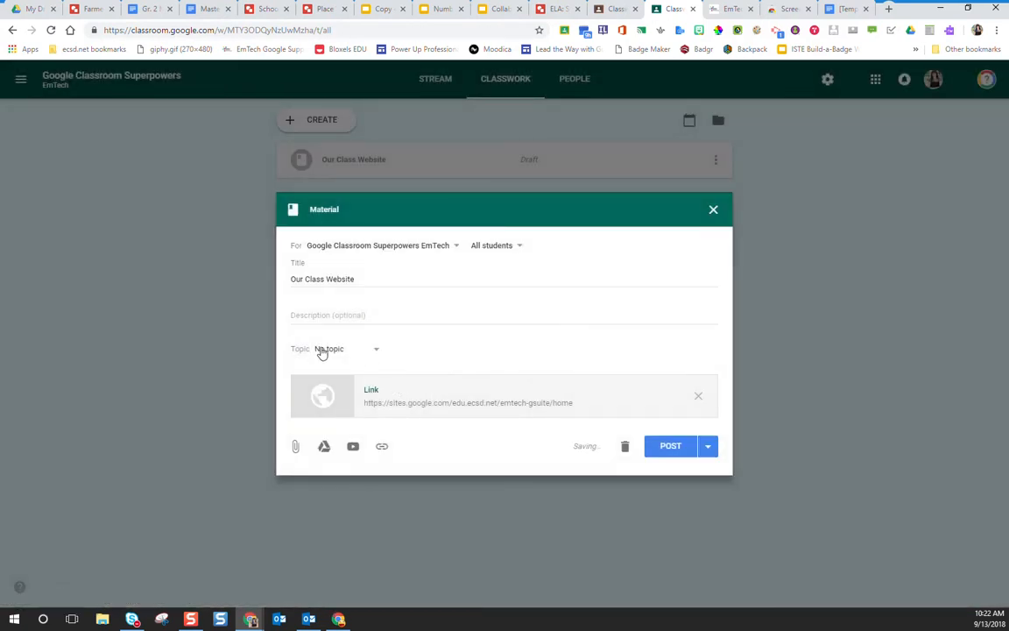
Assign the website material to the Class Materials topic and post it
left_click(371, 350)
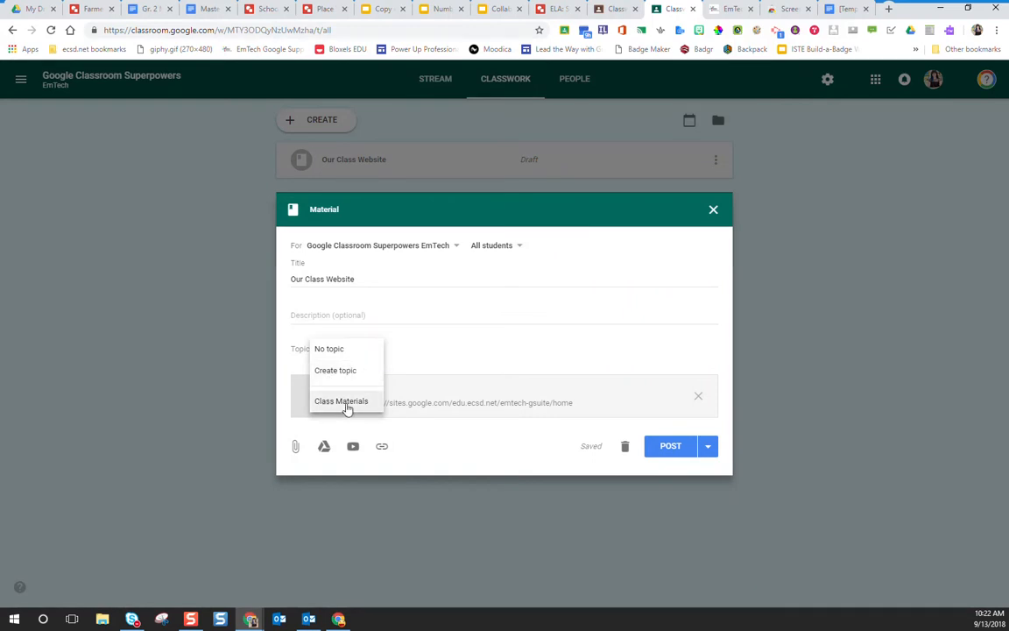
left_click(364, 402)
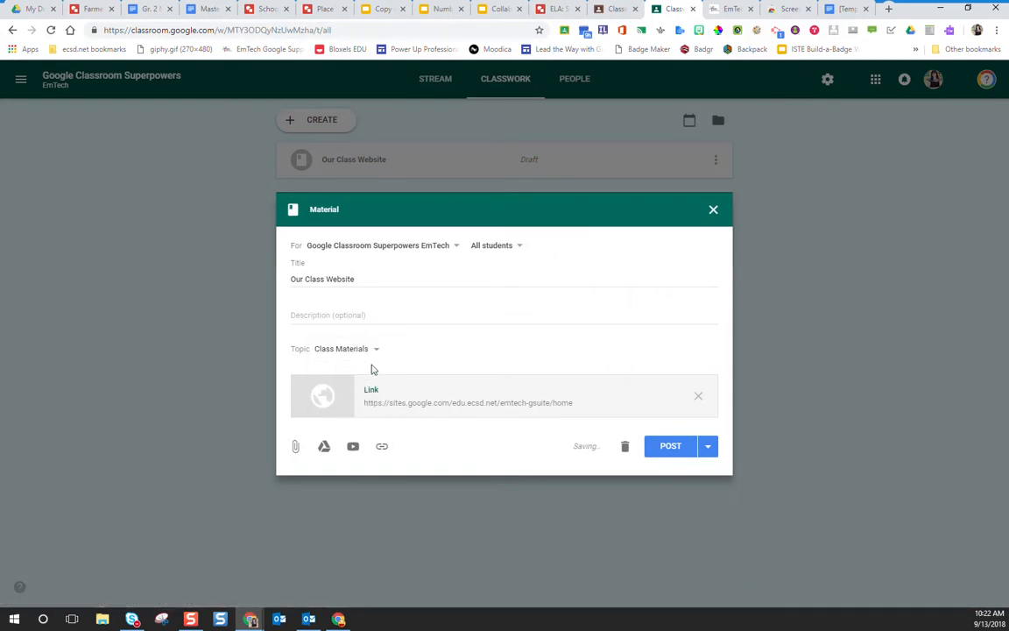
left_click(669, 446)
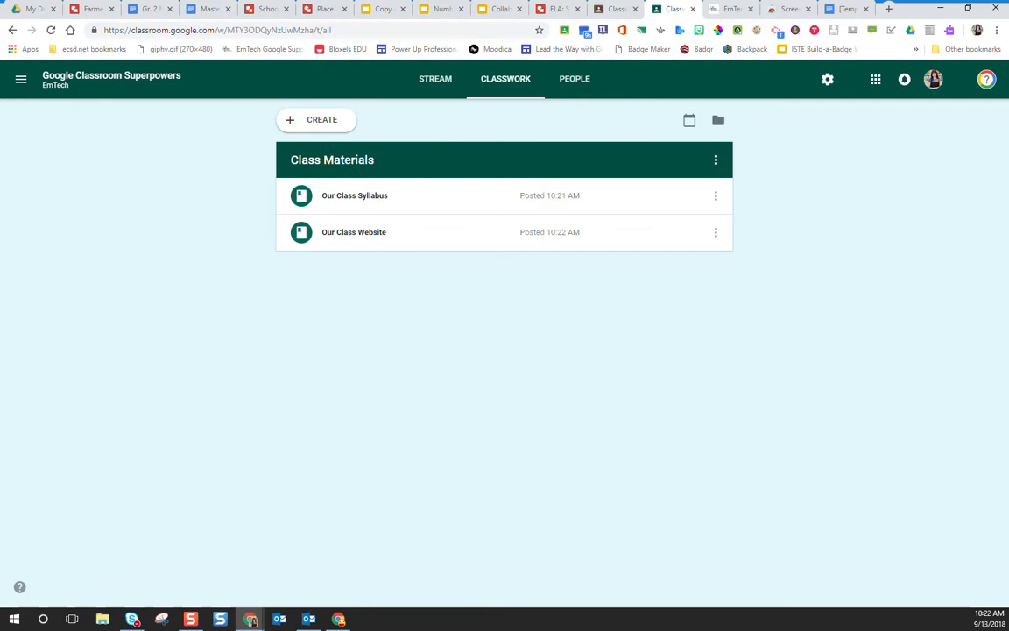
Copy the web address of the Screencastify extension's page in the Chrome Web Store
left_click(618, 9)
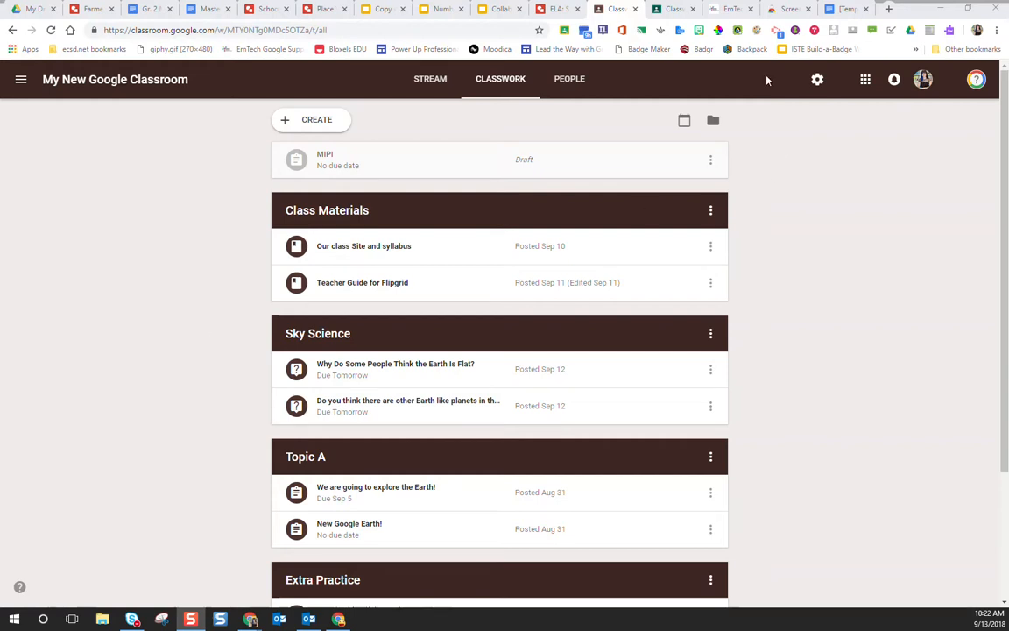
left_click(787, 9)
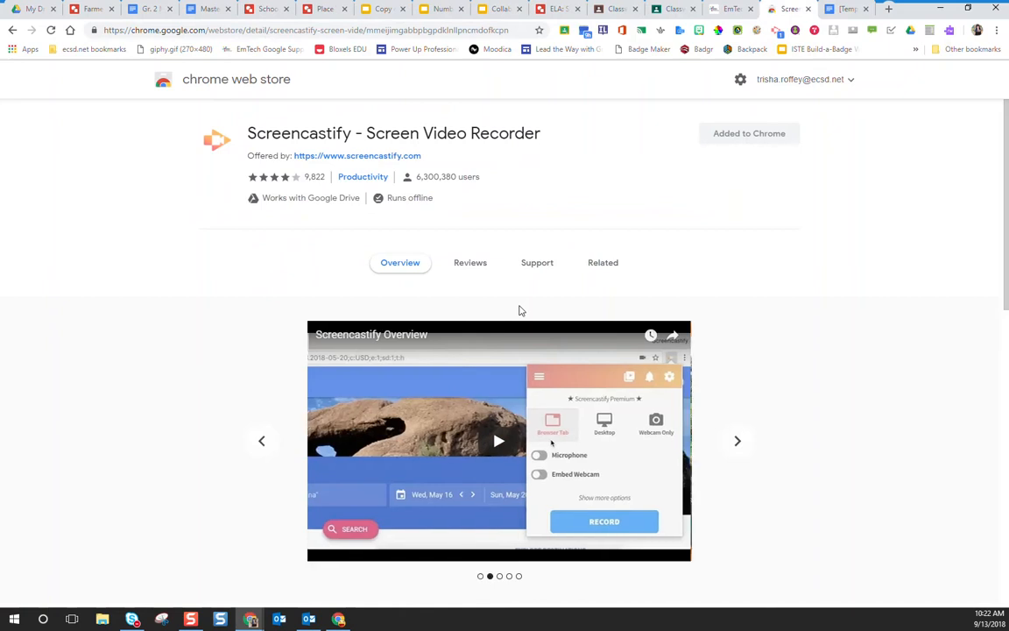
left_click(348, 30)
key("ctrl+c")
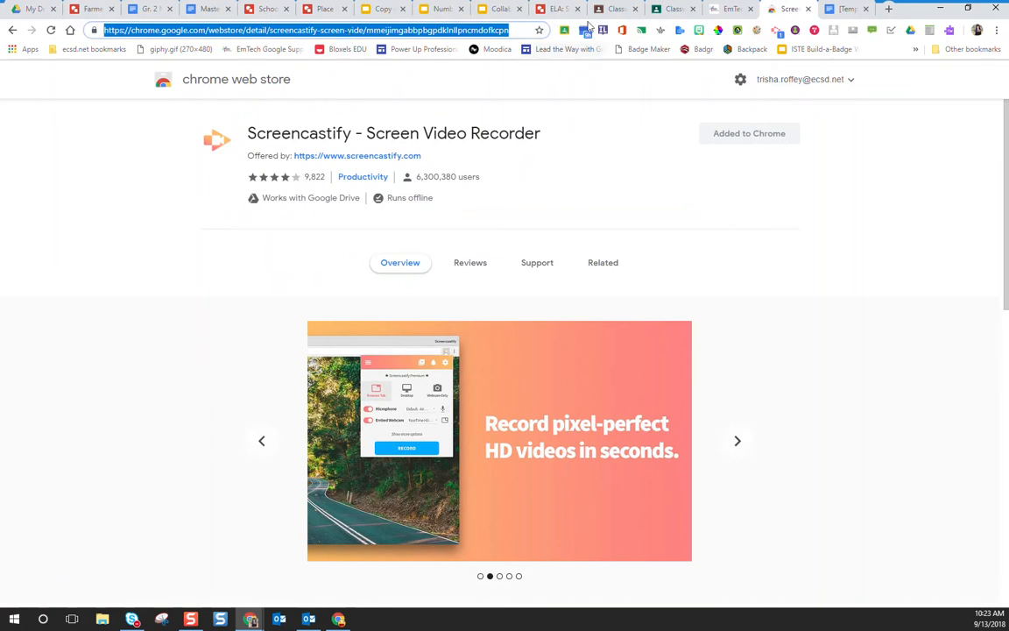
Start a material in My New Google Classroom titled "Please install this extension", described "We are going to use Screencastify to share our understanding through the year"
left_click(616, 9)
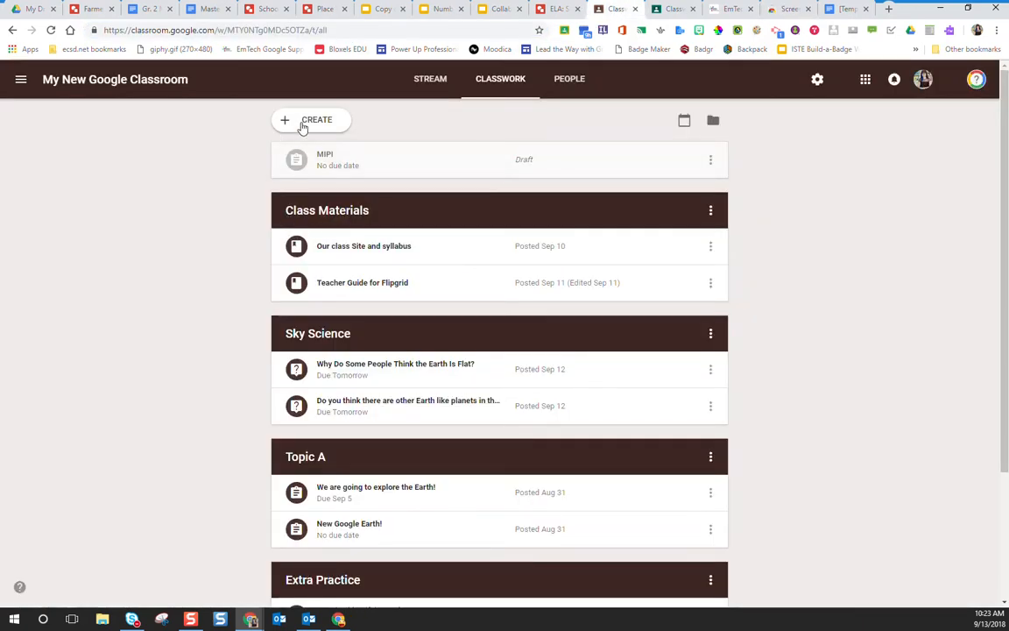
left_click(282, 120)
left_click(340, 208)
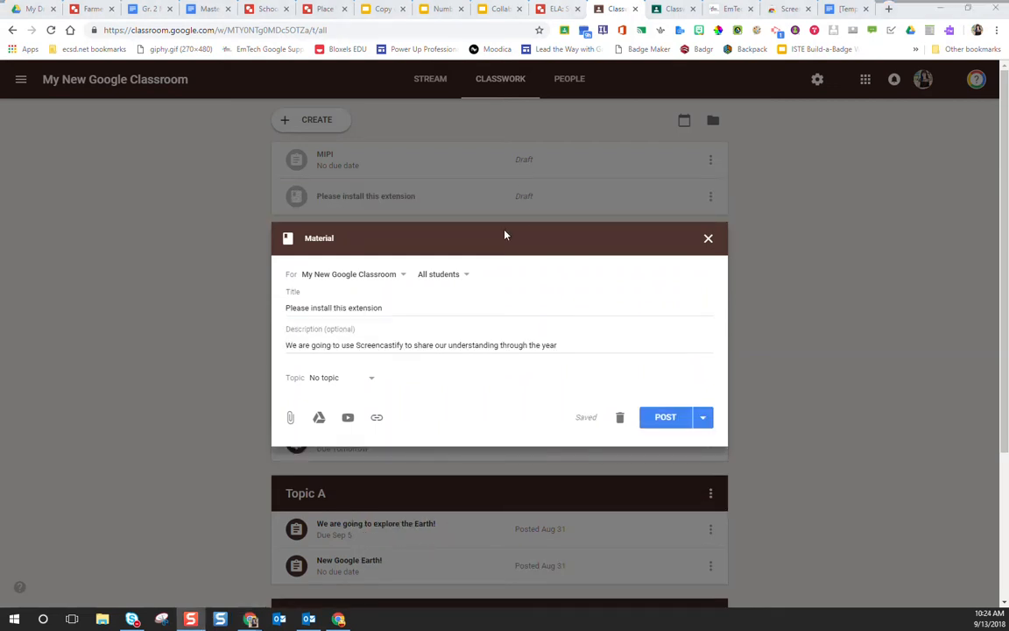
Add the copied Screencastify store page address as a link on the extension material
left_click(376, 419)
key("ctrl+v")
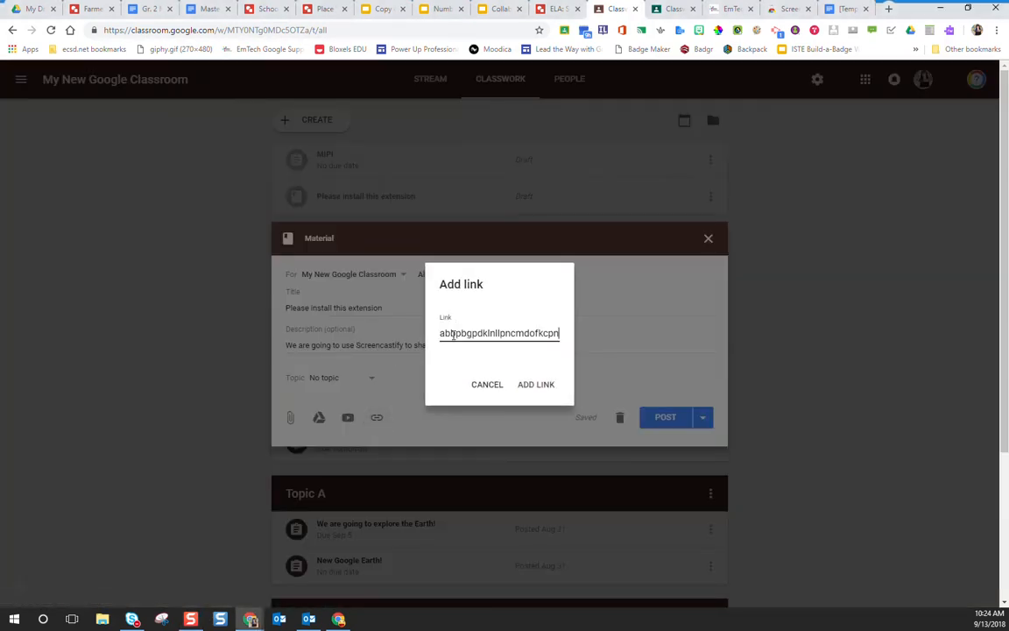
left_click(535, 385)
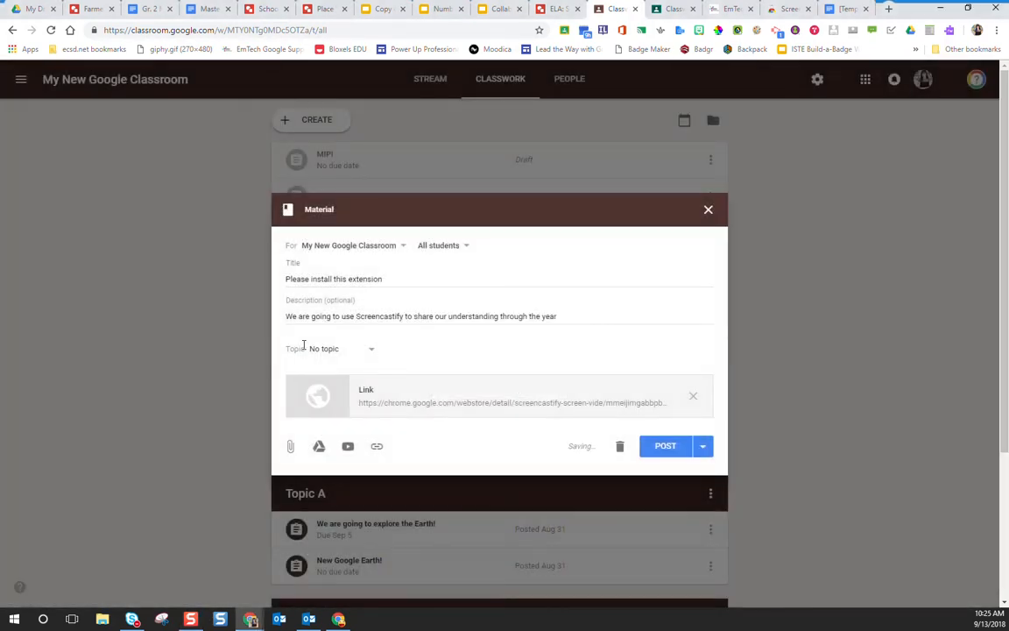
Post the extension material under the Sky Science topic and view the class stream
left_click(373, 352)
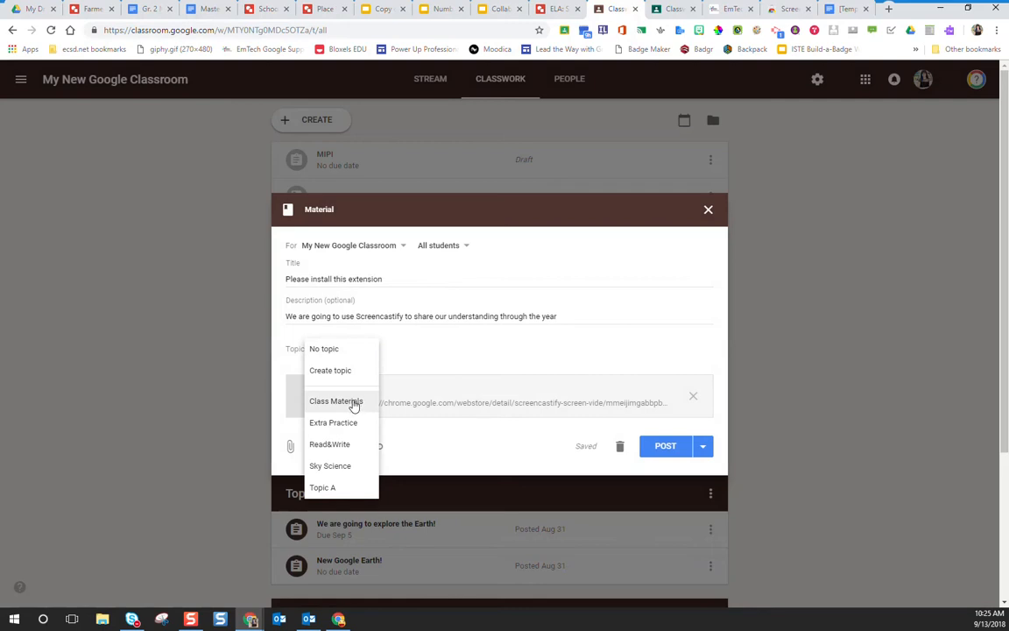
left_click(349, 466)
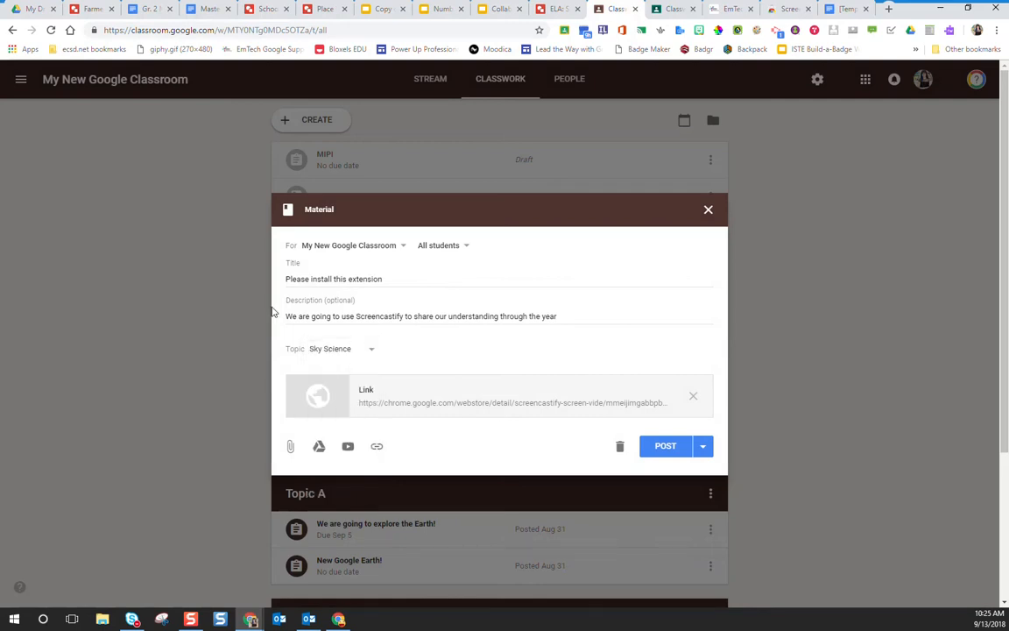
left_click(665, 446)
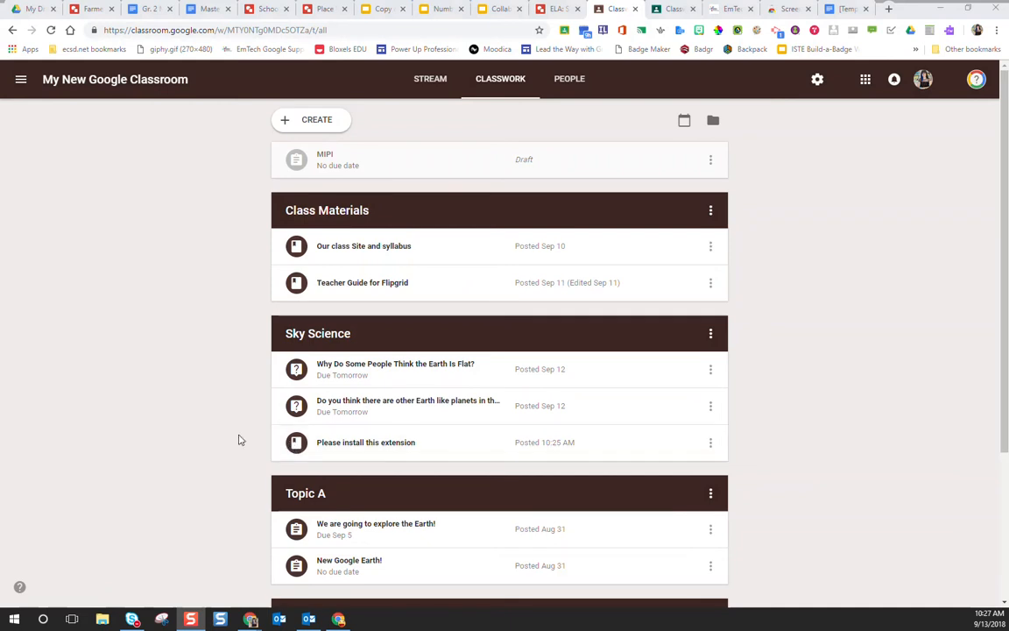
left_click(432, 81)
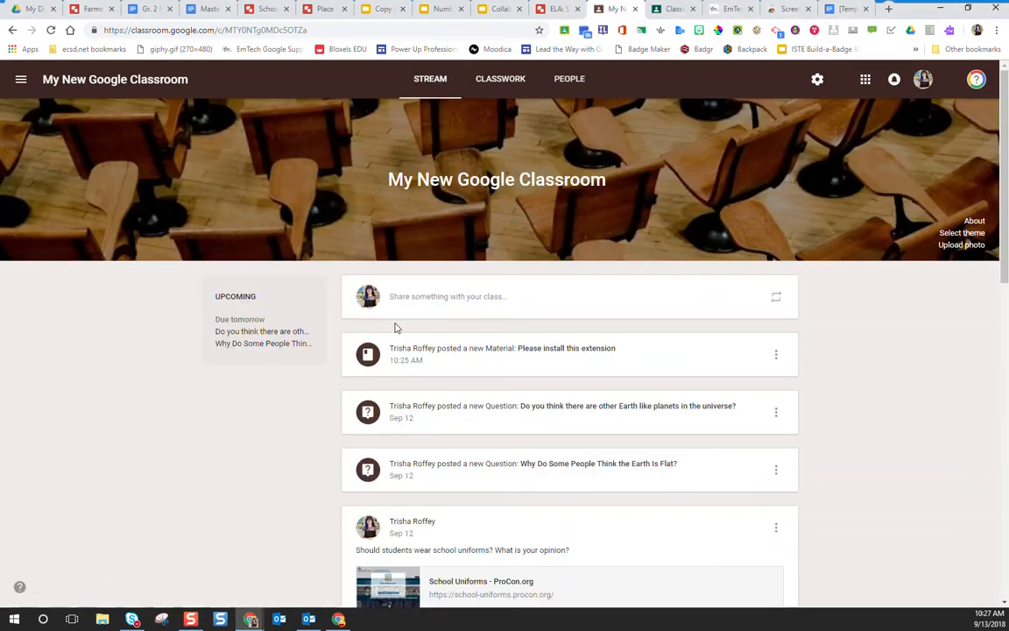